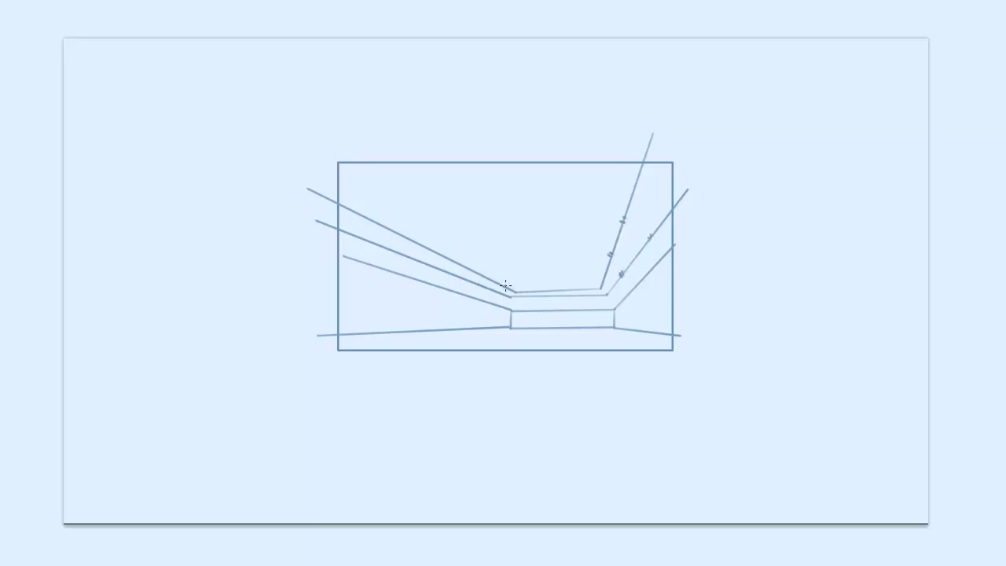
# - Add tick marks along the left wall's perspective lines and draw vertical divisions on both side walls of the room
pyautogui.moveTo(432, 268); pyautogui.dragTo(459, 263)
pyautogui.moveTo(354, 242); pyautogui.dragTo(383, 228)
pyautogui.moveTo(410, 274); pyautogui.dragTo(413, 280)
pyautogui.moveTo(408, 323); pyautogui.dragTo(408, 330)
pyautogui.moveTo(407, 278); pyautogui.dragTo(407, 350)
pyautogui.moveTo(472, 299); pyautogui.dragTo(472, 325)
pyautogui.moveTo(497, 309); pyautogui.dragTo(497, 326)
pyautogui.moveTo(633, 295); pyautogui.dragTo(633, 328)
pyautogui.moveTo(661, 263); pyautogui.dragTo(664, 361)
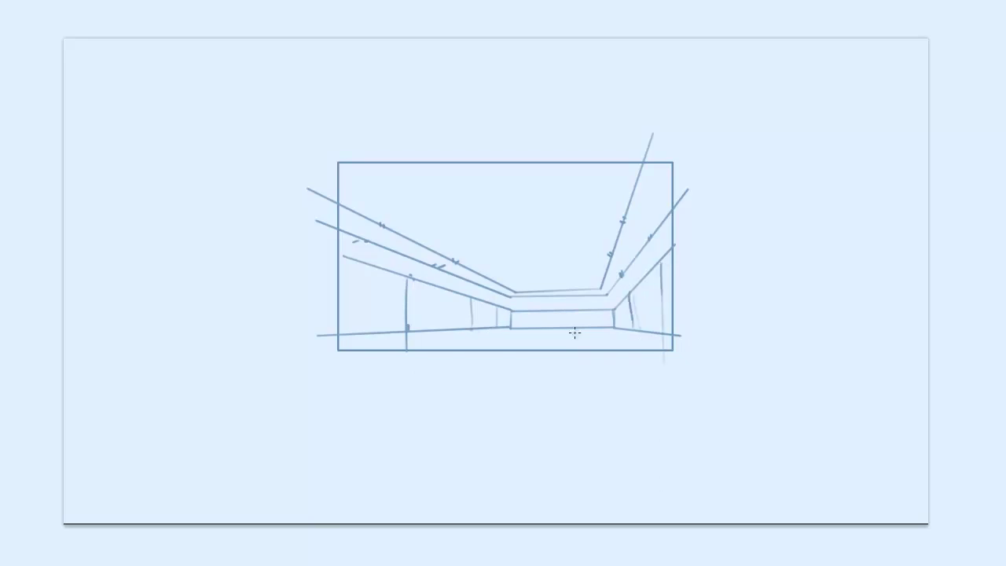
# - Draw cross lines over the floor and ceiling, connecting the matching divisions of the left and right walls
pyautogui.moveTo(472, 330); pyautogui.dragTo(638, 330)
pyautogui.moveTo(391, 332); pyautogui.dragTo(676, 336)
pyautogui.moveTo(459, 260); pyautogui.dragTo(625, 251)
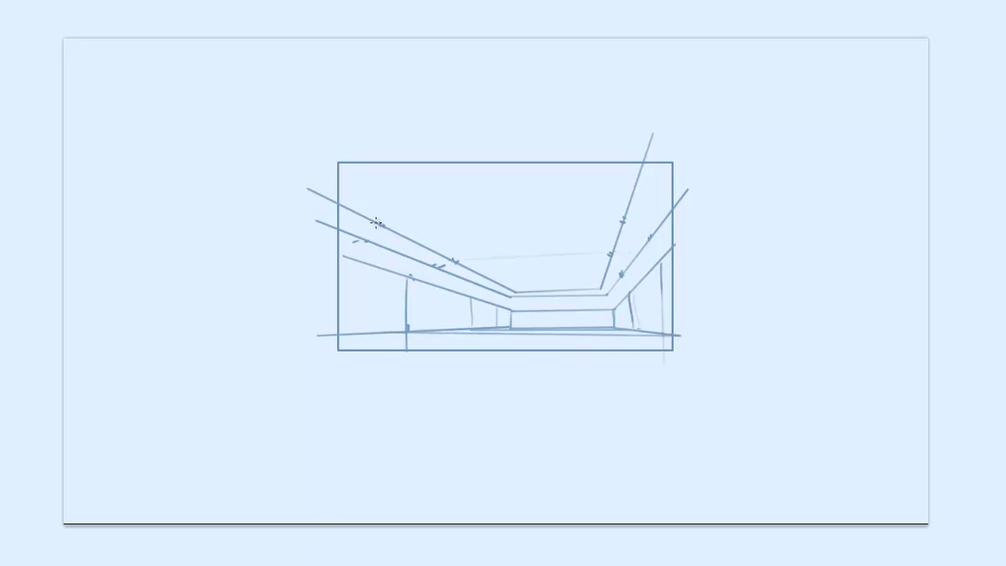
pyautogui.moveTo(415, 216); pyautogui.dragTo(637, 206)
pyautogui.moveTo(326, 180)
pyautogui.mouseDown()
pyautogui.moveTo(662, 138)
pyautogui.moveTo(326, 167)
pyautogui.mouseUp()
pyautogui.hotkey('ctrl', 'z')
pyautogui.moveTo(498, 281); pyautogui.dragTo(605, 271)
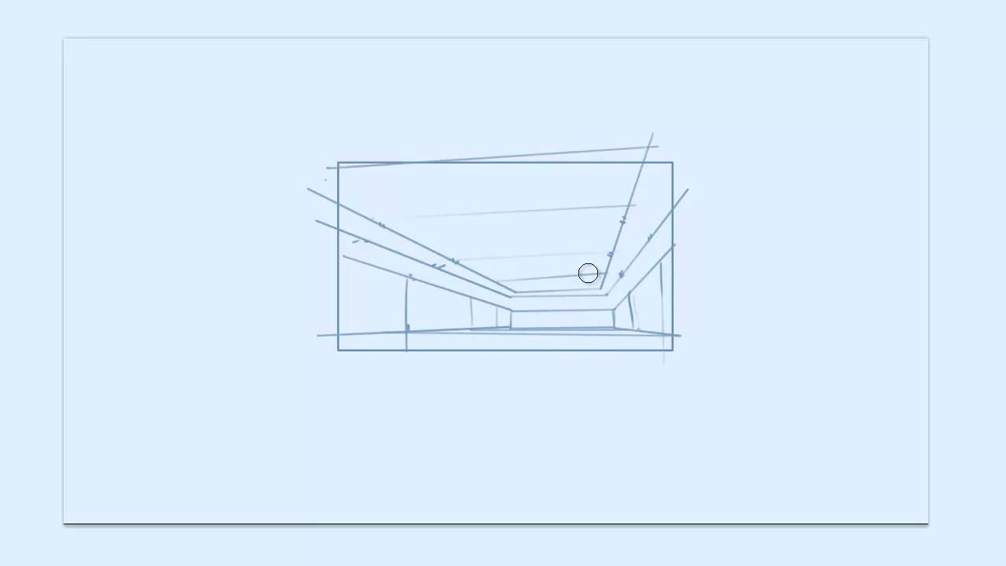
pyautogui.moveTo(501, 281); pyautogui.dragTo(607, 275)
pyautogui.moveTo(514, 288); pyautogui.dragTo(604, 286)
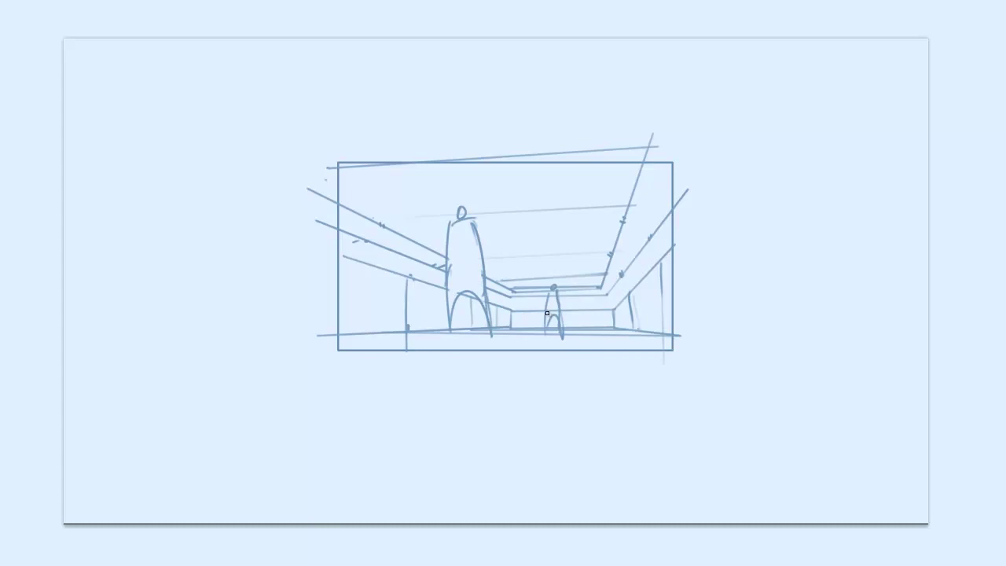
# - Add short detail strokes to the small distant statue and the large arched shape at the frame's right edge
pyautogui.moveTo(551, 295); pyautogui.dragTo(557, 295)
pyautogui.moveTo(550, 311); pyautogui.dragTo(558, 311)
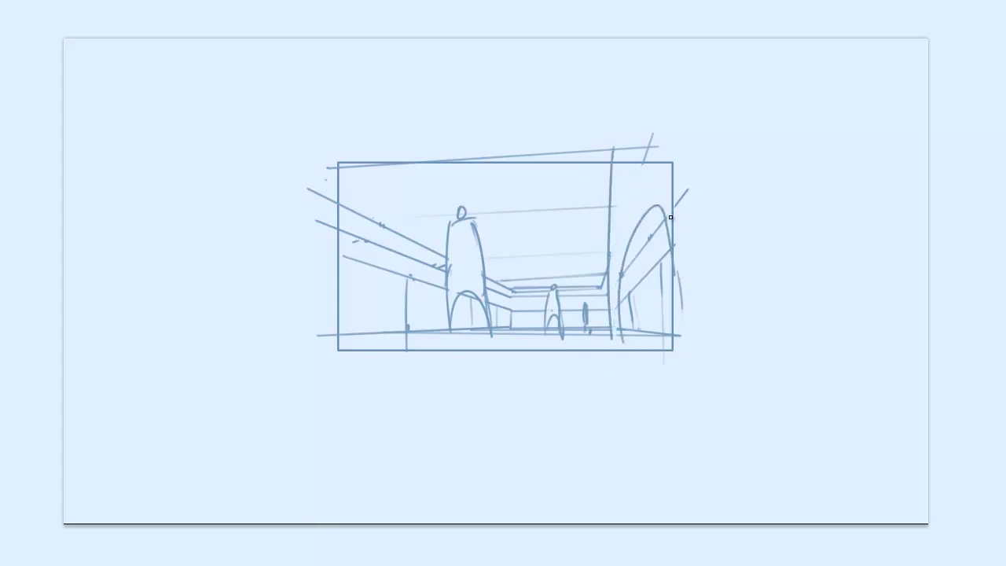
pyautogui.moveTo(672, 217); pyautogui.dragTo(683, 193)
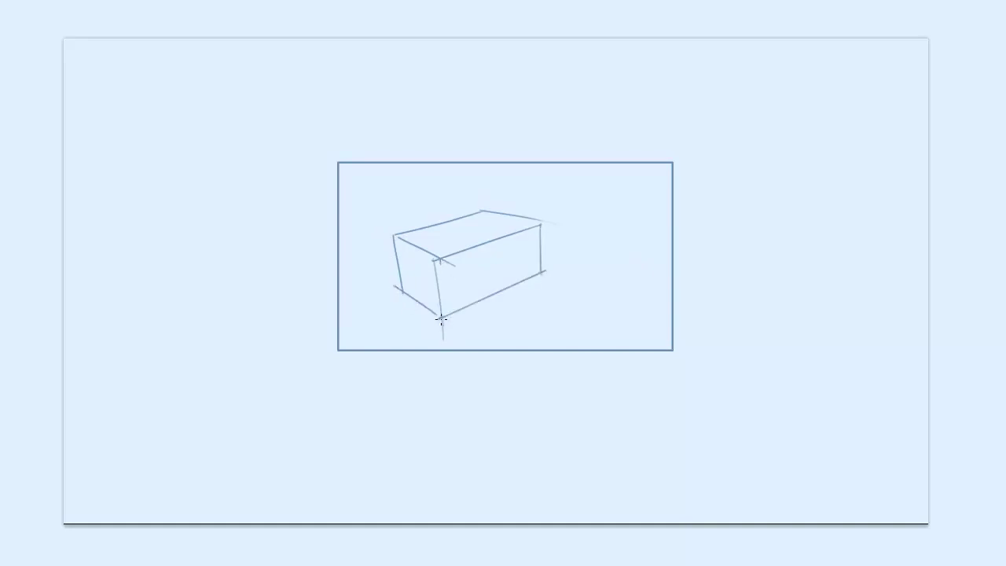
# - Strengthen the vertical edges of the box's narrow end face
pyautogui.moveTo(441, 318); pyautogui.dragTo(433, 260)
pyautogui.moveTo(398, 291); pyautogui.dragTo(398, 236)
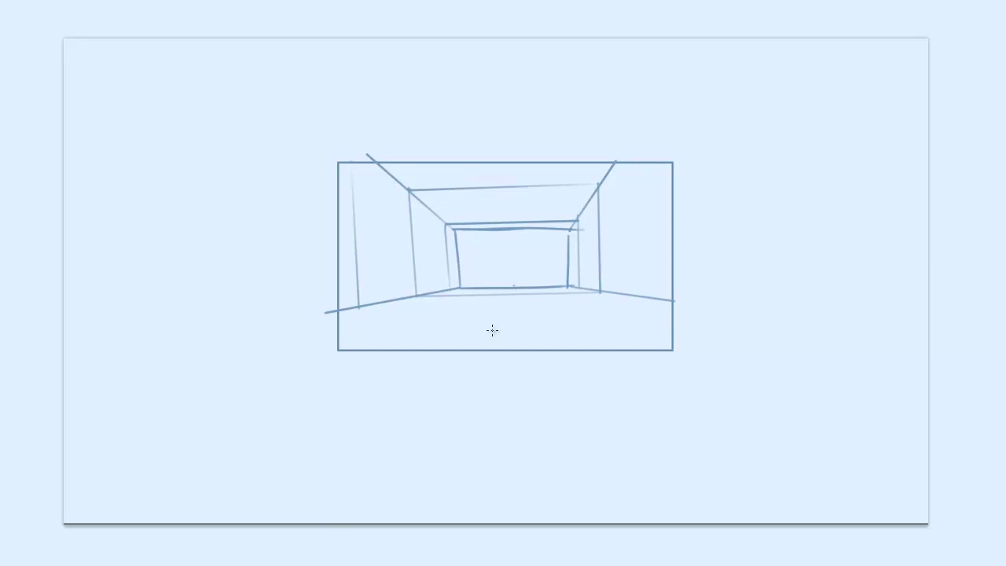
# - Draw central lines along the corridor's floor and ceiling, running from the back wall toward the viewer
pyautogui.moveTo(514, 288); pyautogui.dragTo(504, 349)
pyautogui.moveTo(517, 228); pyautogui.dragTo(502, 151)
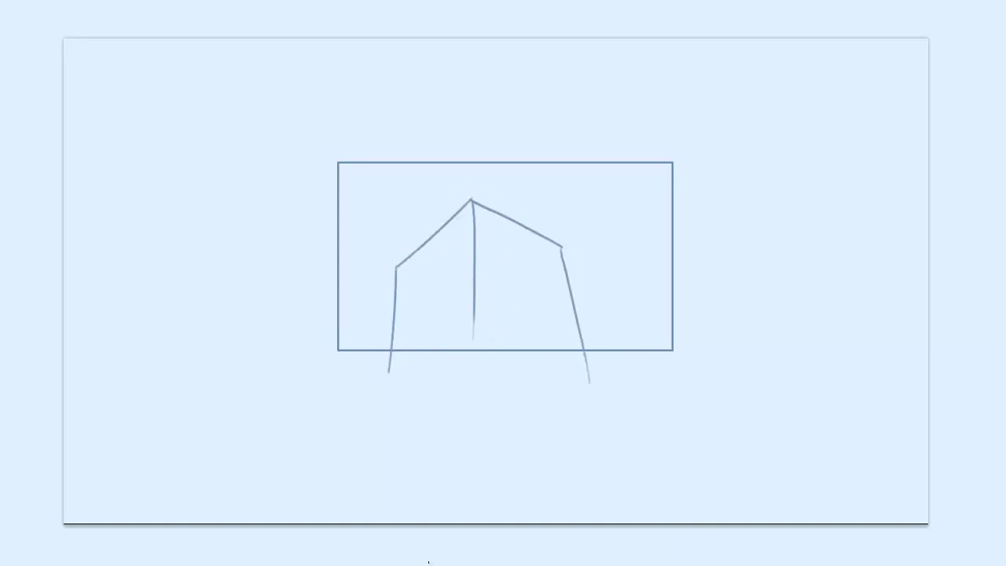
# - Sketch a small building beside the large one and add a slanted line across the large building's left face
pyautogui.moveTo(396, 315); pyautogui.dragTo(459, 294)
pyautogui.moveTo(348, 318)
pyautogui.mouseDown()
pyautogui.moveTo(348, 349)
pyautogui.moveTo(381, 302)
pyautogui.moveTo(380, 349)
pyautogui.mouseUp()
pyautogui.moveTo(383, 301)
pyautogui.mouseDown()
pyautogui.moveTo(400, 313)
pyautogui.moveTo(385, 303)
pyautogui.moveTo(400, 302)
pyautogui.mouseUp()
pyautogui.press('e')
pyautogui.press('b')
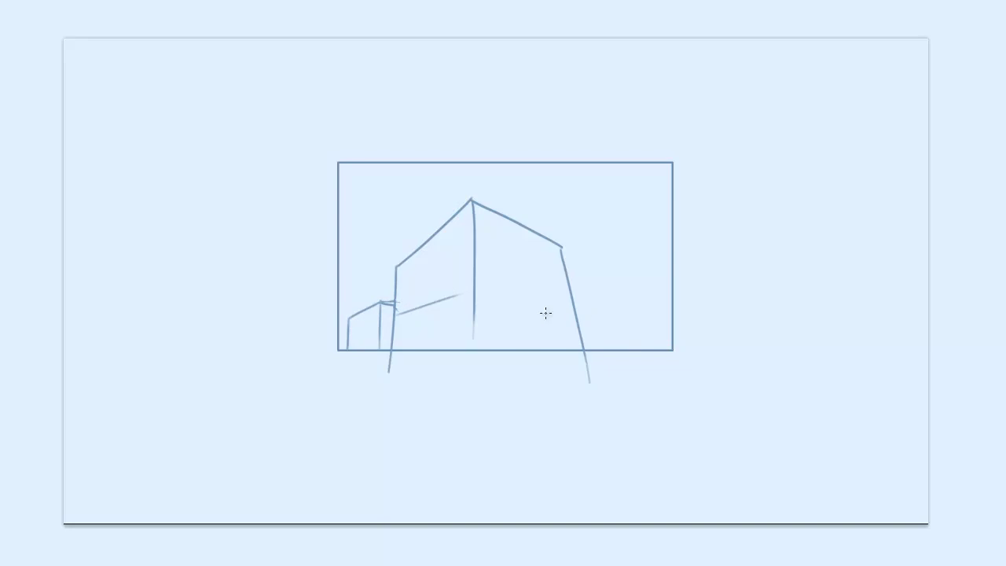
# - Sketch the near vertical edge of the foreground building at lower right and clean up its end below the frame
pyautogui.moveTo(515, 296); pyautogui.dragTo(526, 368)
pyautogui.press('b')
pyautogui.moveTo(517, 314); pyautogui.dragTo(524, 378)
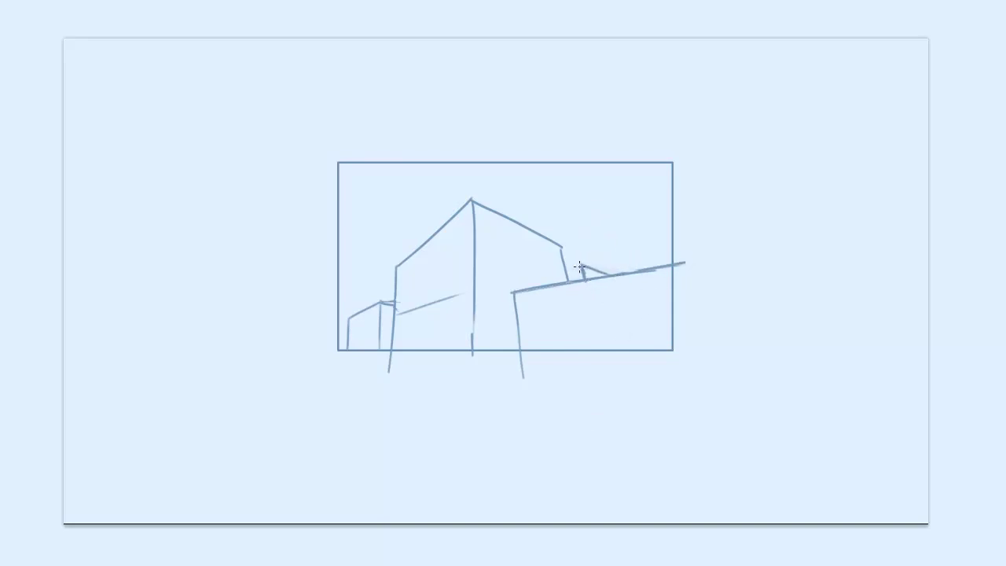
pyautogui.press('e')
pyautogui.moveTo(504, 372); pyautogui.dragTo(533, 354)
# - Sketch another building with slanted roof lines and side edges at the frame's left edge
pyautogui.press('e')
pyautogui.moveTo(350, 260); pyautogui.dragTo(338, 358)
pyautogui.moveTo(350, 260)
pyautogui.mouseDown()
pyautogui.moveTo(374, 264)
pyautogui.moveTo(370, 311)
pyautogui.mouseUp()
pyautogui.press('e')
pyautogui.press('e')
pyautogui.moveTo(374, 266)
pyautogui.mouseDown()
pyautogui.moveTo(371, 318)
pyautogui.moveTo(369, 306)
pyautogui.mouseUp()
pyautogui.moveTo(350, 260); pyautogui.dragTo(340, 268)
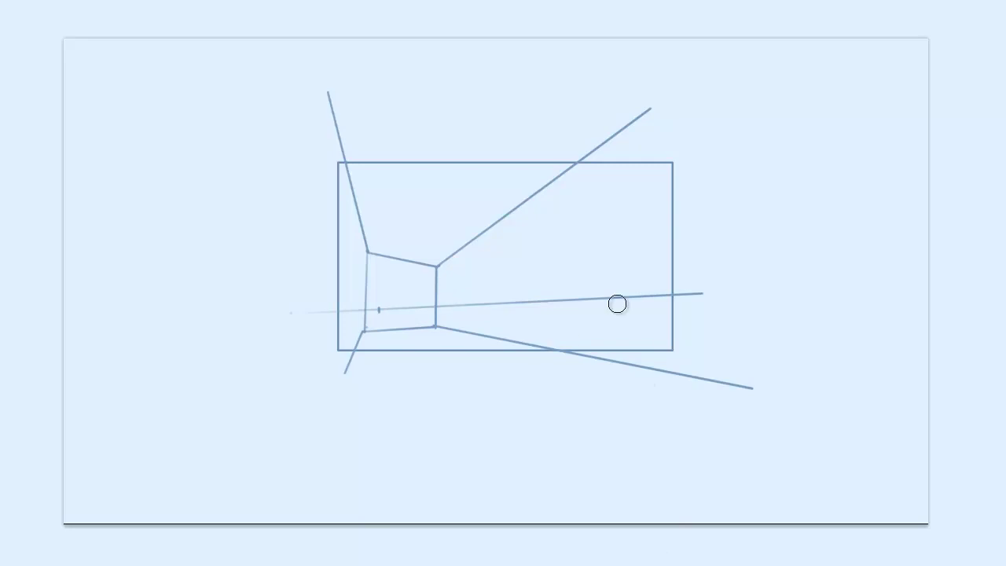
# - Fade the room's horizon line and label its right end with a circled H
pyautogui.moveTo(445, 306); pyautogui.dragTo(701, 302)
pyautogui.press('b')
pyautogui.moveTo(689, 295); pyautogui.dragTo(701, 294)
pyautogui.moveTo(690, 280)
pyautogui.mouseDown()
pyautogui.moveTo(697, 307)
pyautogui.moveTo(688, 280)
pyautogui.mouseUp()
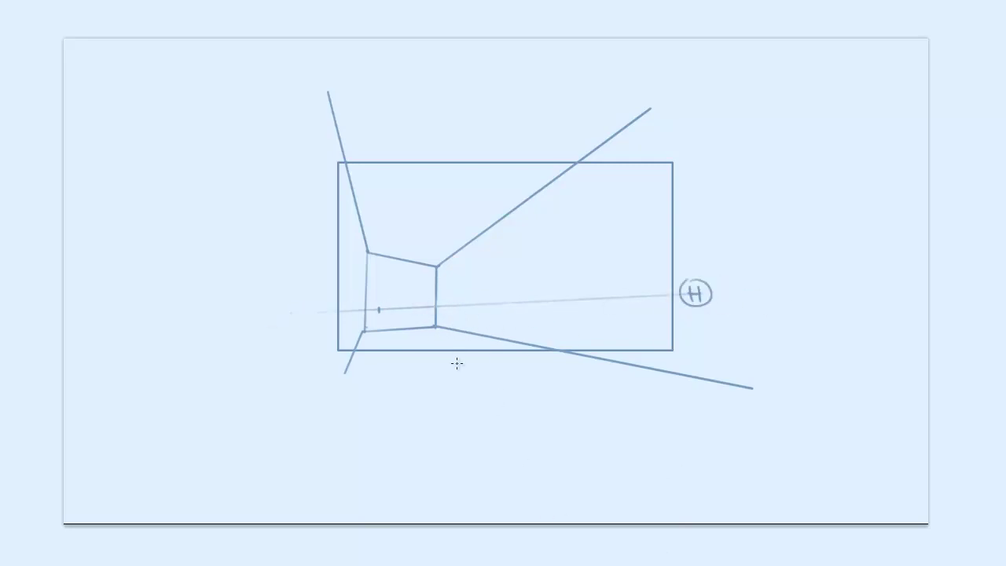
# - Sketch a tilted rectangular block against the upper part of the room's right wall
pyautogui.moveTo(440, 225); pyautogui.dragTo(476, 269)
pyautogui.moveTo(461, 208); pyautogui.dragTo(499, 220)
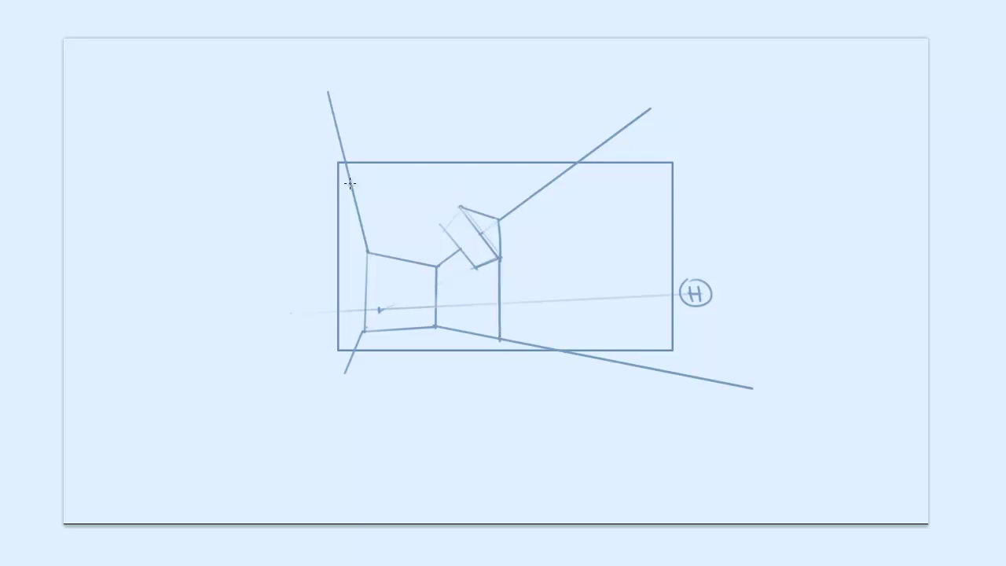
# - Draw a double line across the ceiling from the left wall to the tilted block and begin a matching form on the left
pyautogui.moveTo(352, 184); pyautogui.dragTo(502, 224)
pyautogui.moveTo(351, 180); pyautogui.dragTo(498, 219)
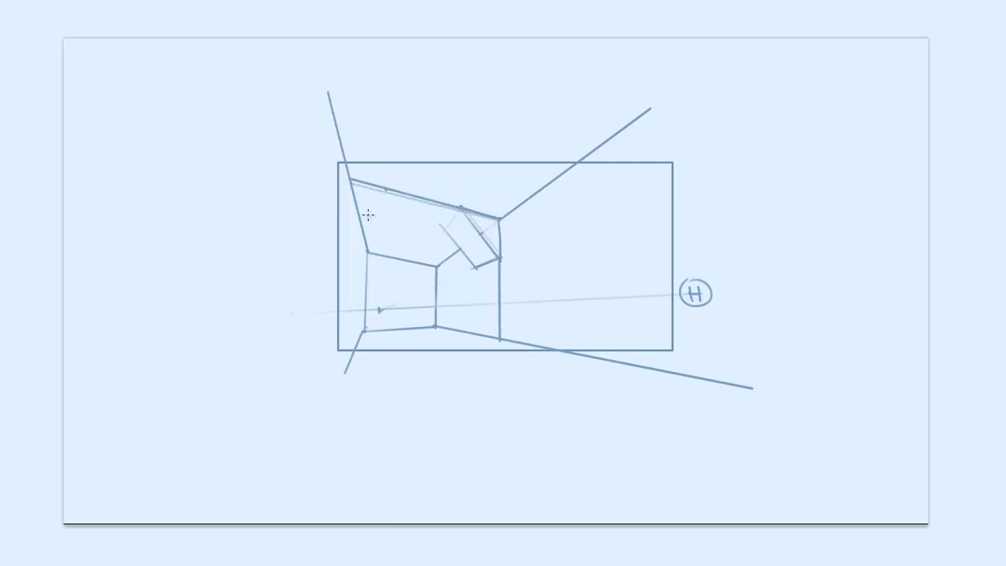
pyautogui.moveTo(330, 224)
pyautogui.mouseDown()
pyautogui.moveTo(385, 189)
pyautogui.moveTo(356, 200)
pyautogui.moveTo(351, 180)
pyautogui.moveTo(359, 206)
pyautogui.mouseUp()
pyautogui.moveTo(381, 186); pyautogui.dragTo(387, 190)
pyautogui.moveTo(341, 228); pyautogui.dragTo(378, 202)
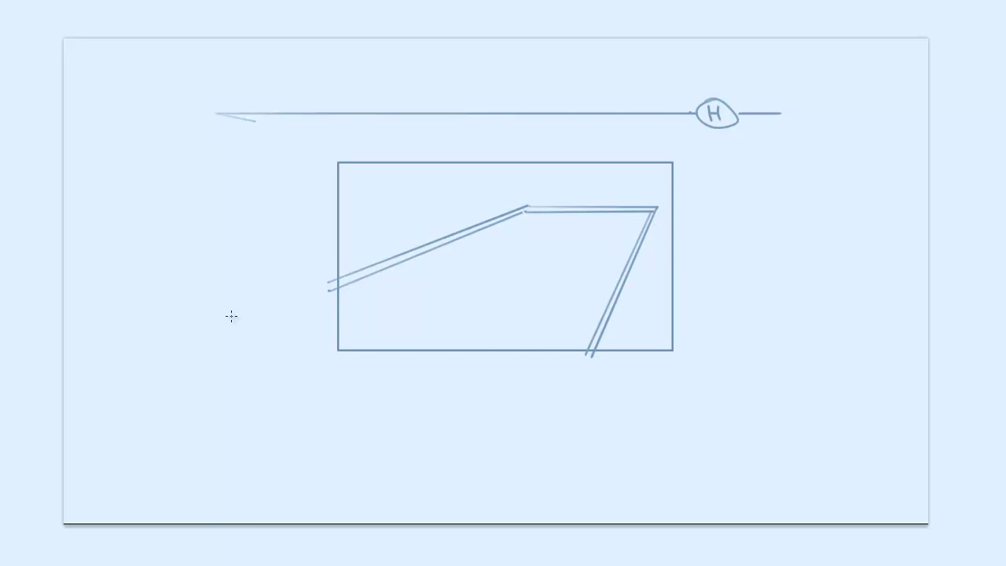
# - Draw a diagonal across the ground plane from its near right corner to its far left corner
pyautogui.moveTo(588, 356)
pyautogui.mouseDown()
pyautogui.moveTo(283, 321)
pyautogui.moveTo(528, 207)
pyautogui.mouseUp()
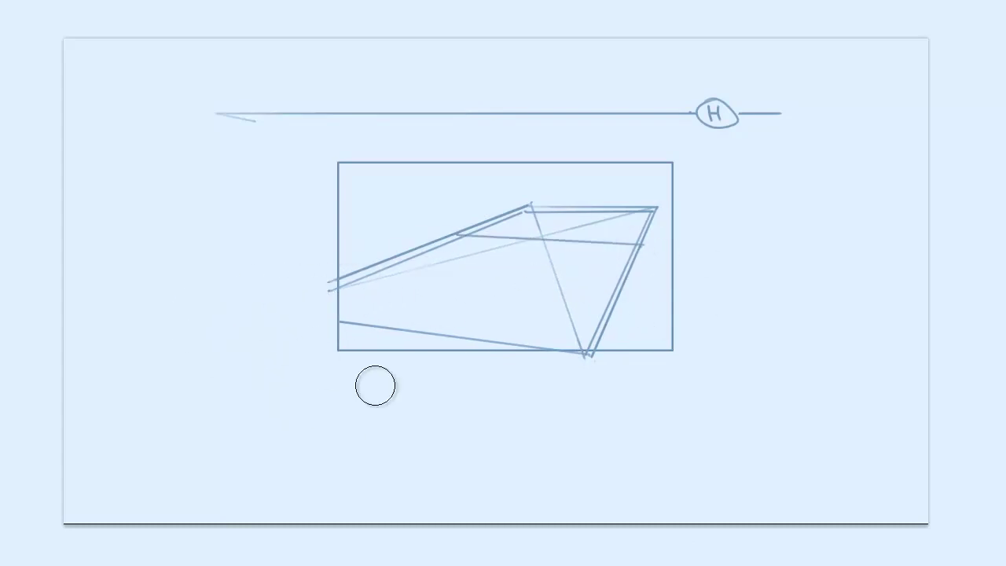
# - Erase the strokes overhanging the frame and fade the ground plane's diagonals with a smaller eraser
pyautogui.moveTo(318, 271); pyautogui.dragTo(310, 331)
pyautogui.press('[')
pyautogui.moveTo(589, 376); pyautogui.dragTo(619, 364)
pyautogui.press('[')
pyautogui.moveTo(480, 256); pyautogui.dragTo(385, 277)
pyautogui.moveTo(544, 268); pyautogui.dragTo(571, 334)
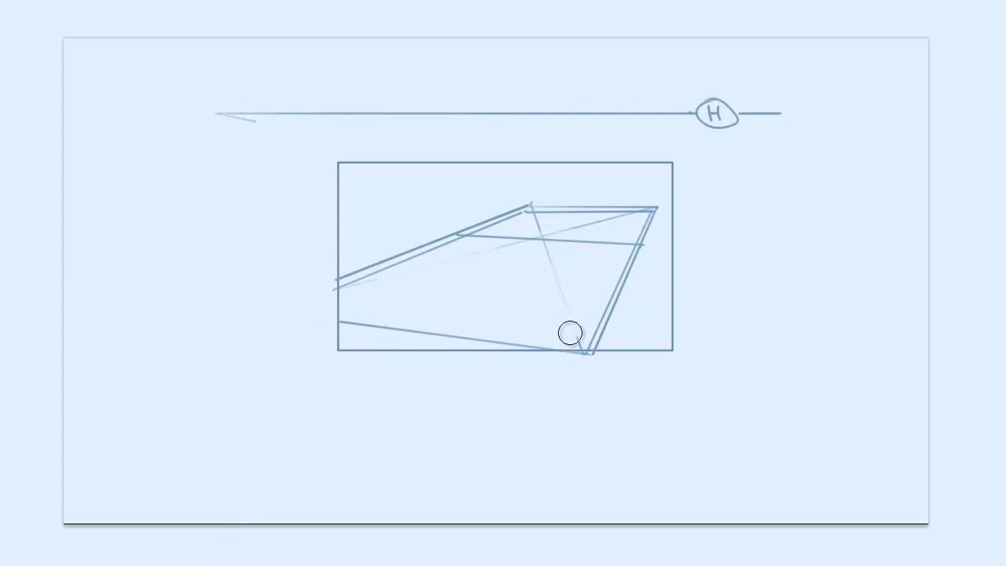
pyautogui.press('[')
# - Draw vertical lines rising from the ground plane's far left corner and the middle division of its left side
pyautogui.press('b')
pyautogui.moveTo(534, 226); pyautogui.dragTo(529, 152)
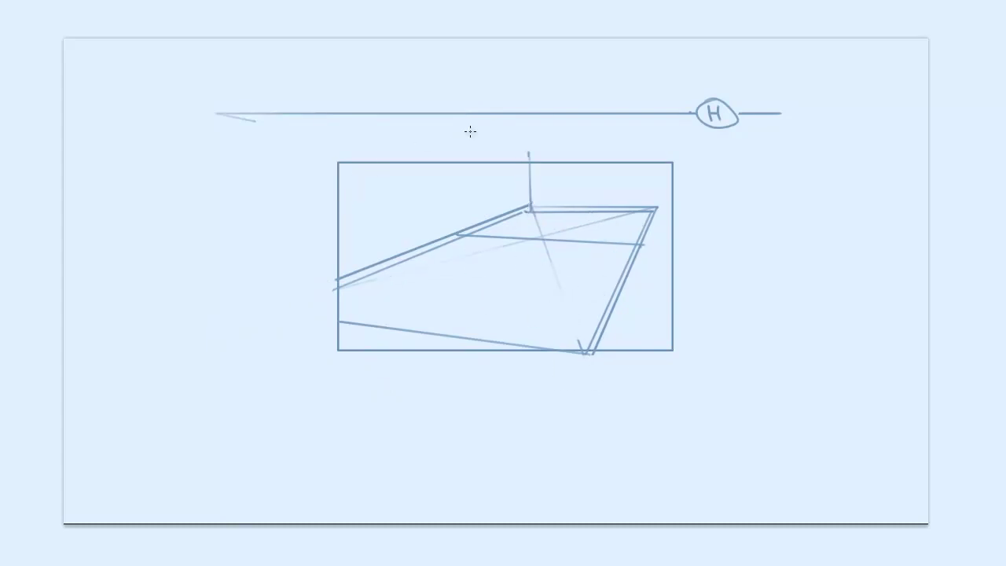
pyautogui.moveTo(452, 234); pyautogui.dragTo(450, 155)
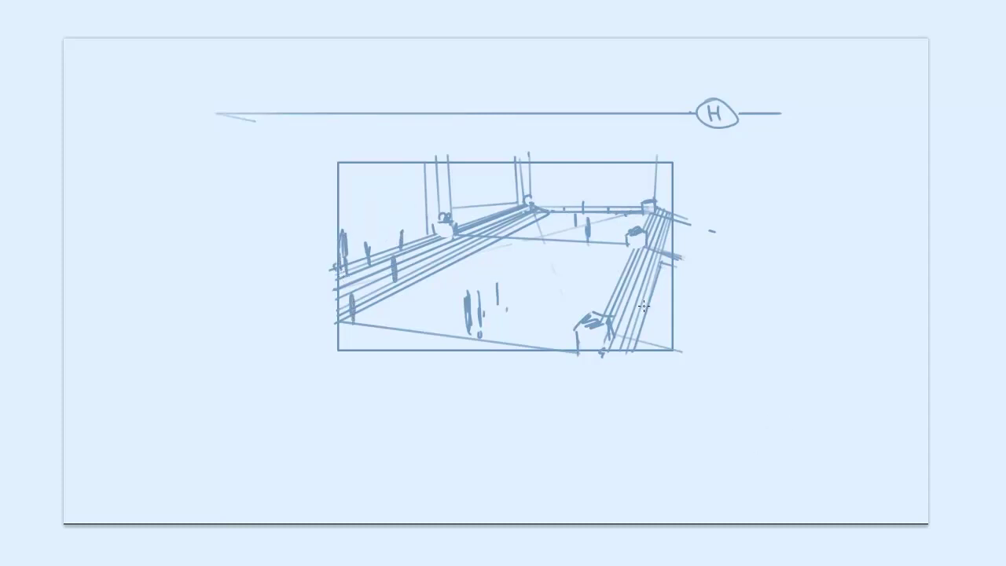
# - Add small figure strokes on and beside the right-hand steps near the frame's edge
pyautogui.moveTo(646, 298); pyautogui.dragTo(647, 312)
pyautogui.moveTo(639, 295)
pyautogui.mouseDown()
pyautogui.moveTo(639, 310)
pyautogui.moveTo(666, 305)
pyautogui.mouseUp()
pyautogui.moveTo(678, 305); pyautogui.dragTo(678, 313)
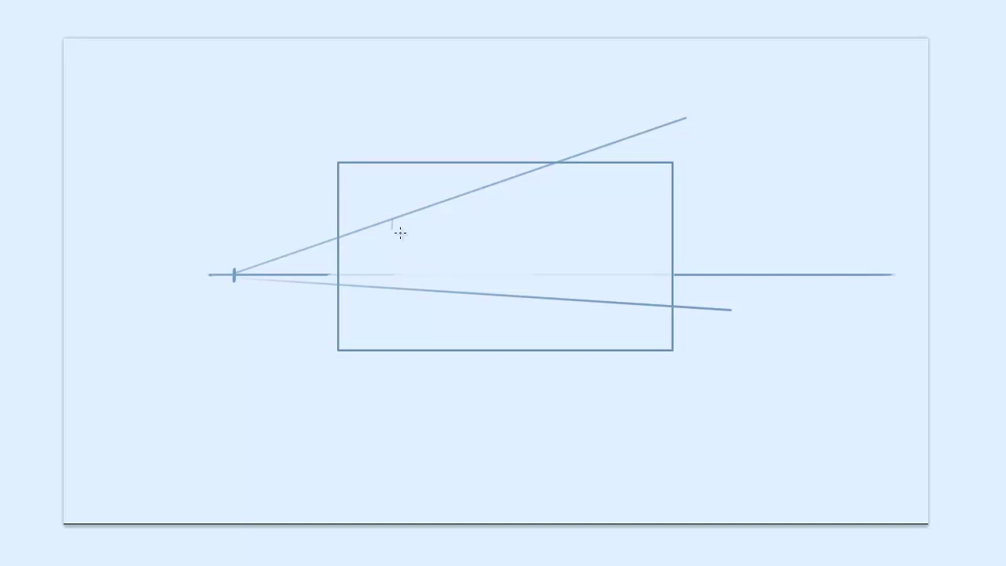
# - Draw the base line of the second face, running from the foot of the vertical edge toward the far left
pyautogui.moveTo(400, 233)
pyautogui.mouseDown()
pyautogui.moveTo(389, 294)
pyautogui.moveTo(217, 308)
pyautogui.mouseUp()
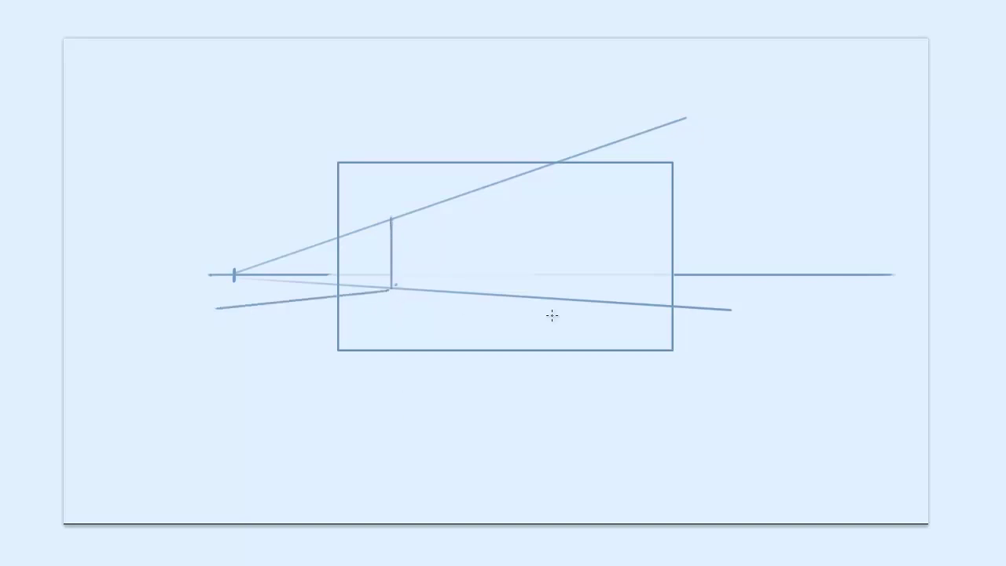